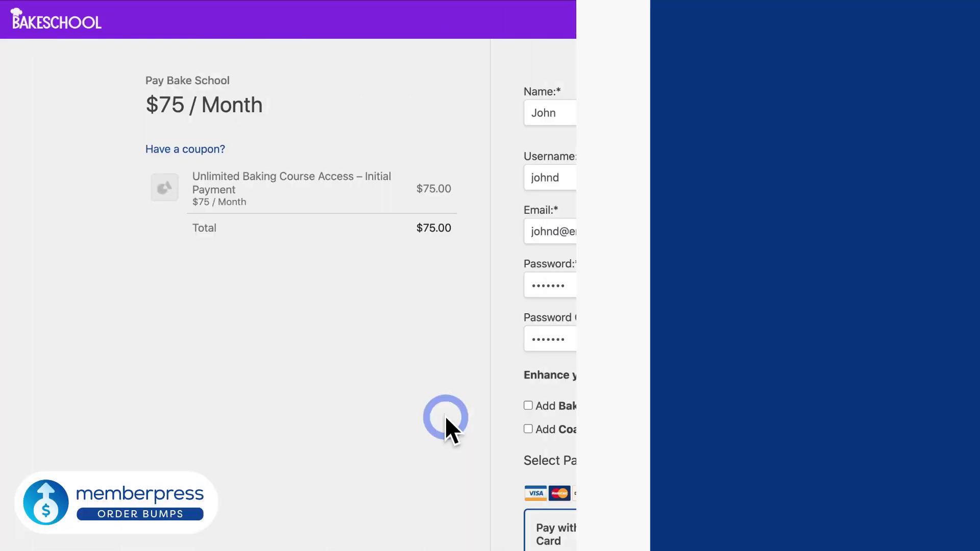
- Tick the Bake It Easy, Coaching Session Bundle, Macaron Mastery, Summer Recipes pies and Elite Membership order bumps
left_click(527, 406)
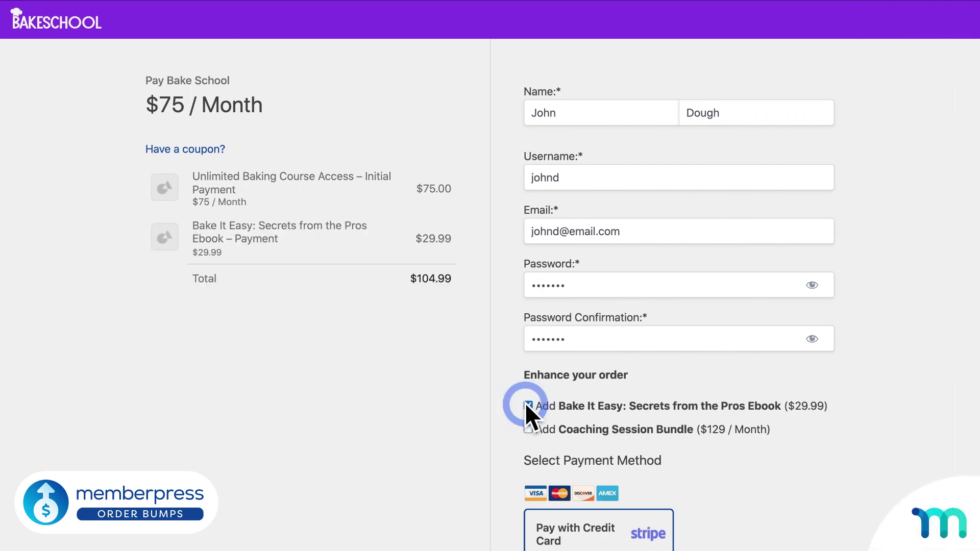
left_click(526, 427)
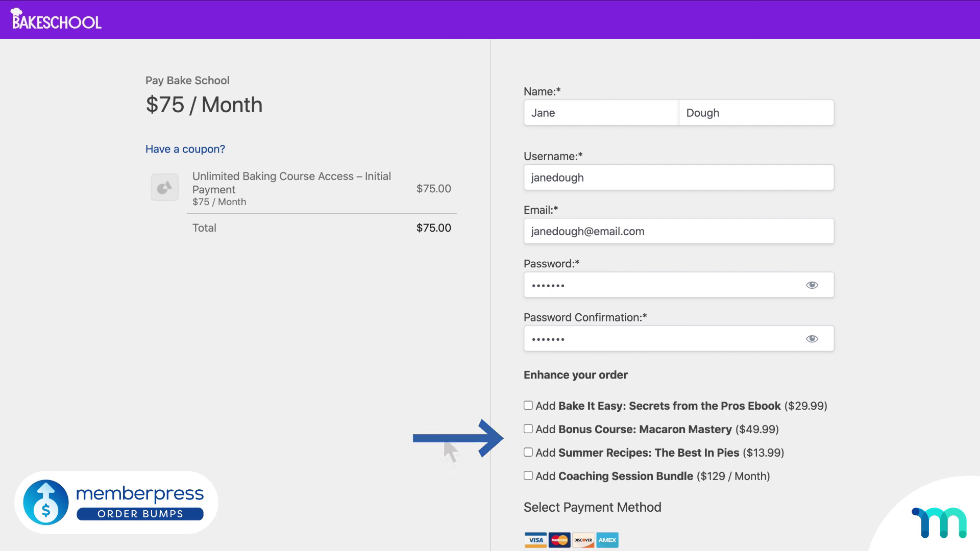
left_click(528, 405)
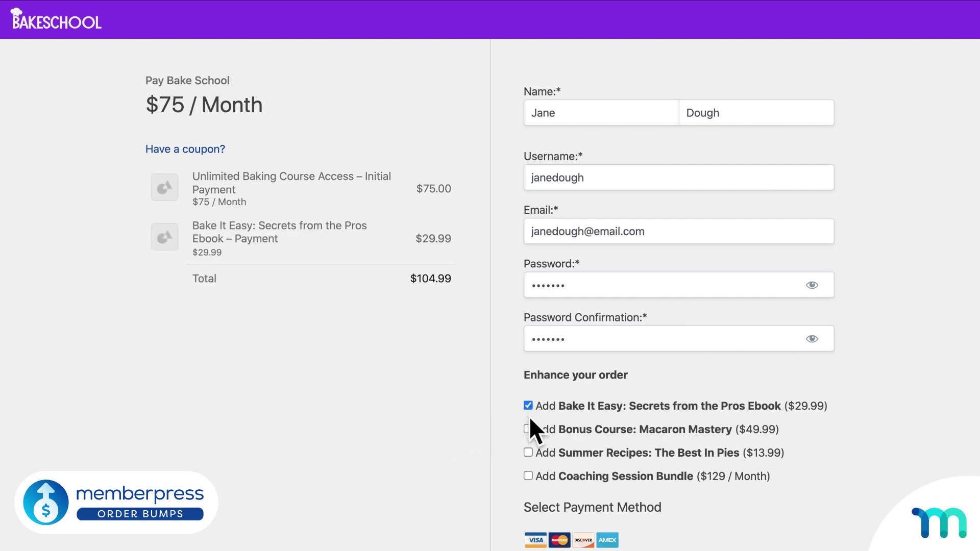
left_click(529, 429)
left_click(528, 451)
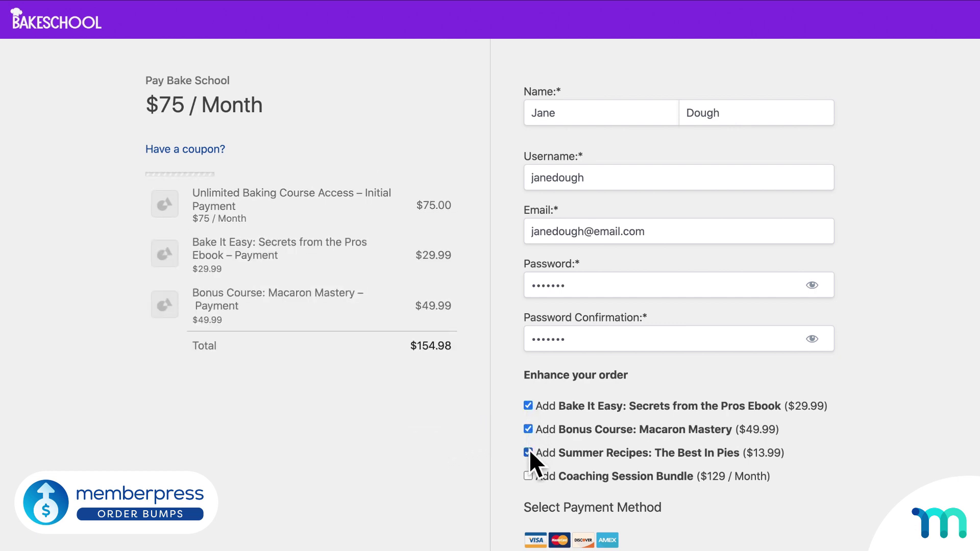
left_click(528, 476)
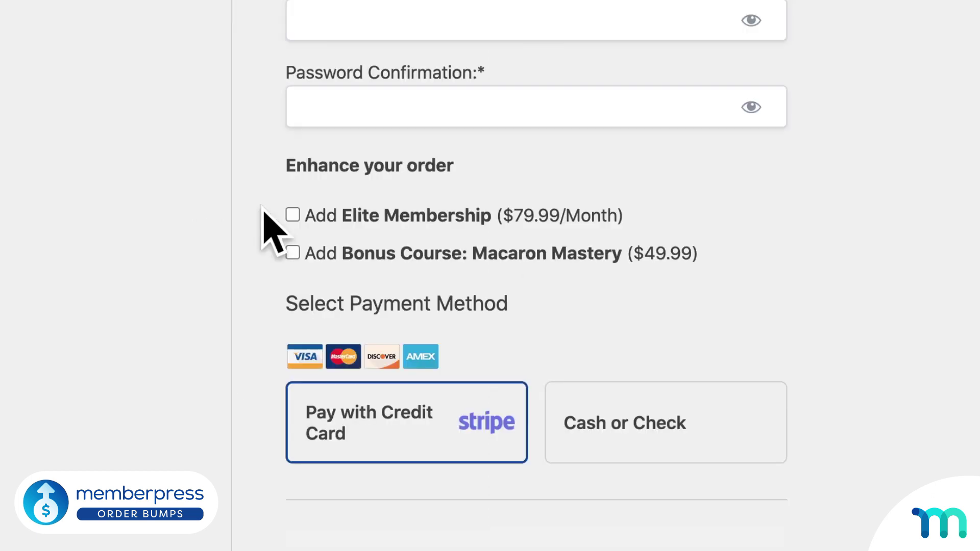
left_click(292, 214)
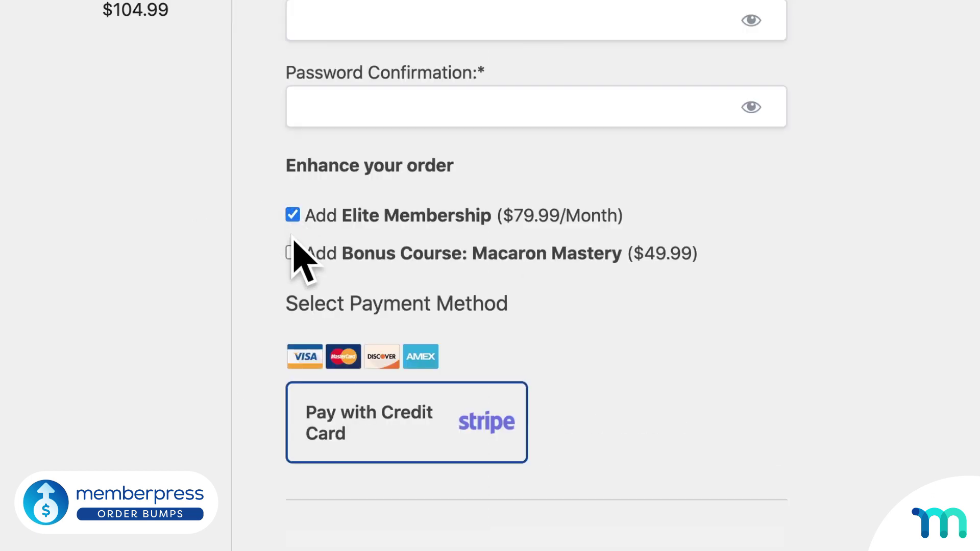
left_click(293, 252)
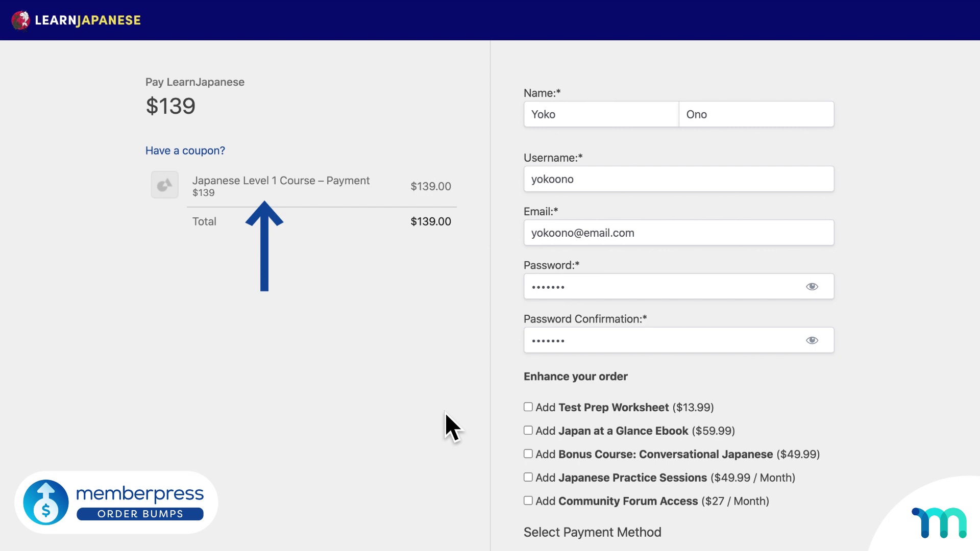
- Add Test Prep Worksheet, Japan at a Glance Ebook, Conversational Japanese, Practice Sessions and Community Forum Access
left_click(528, 408)
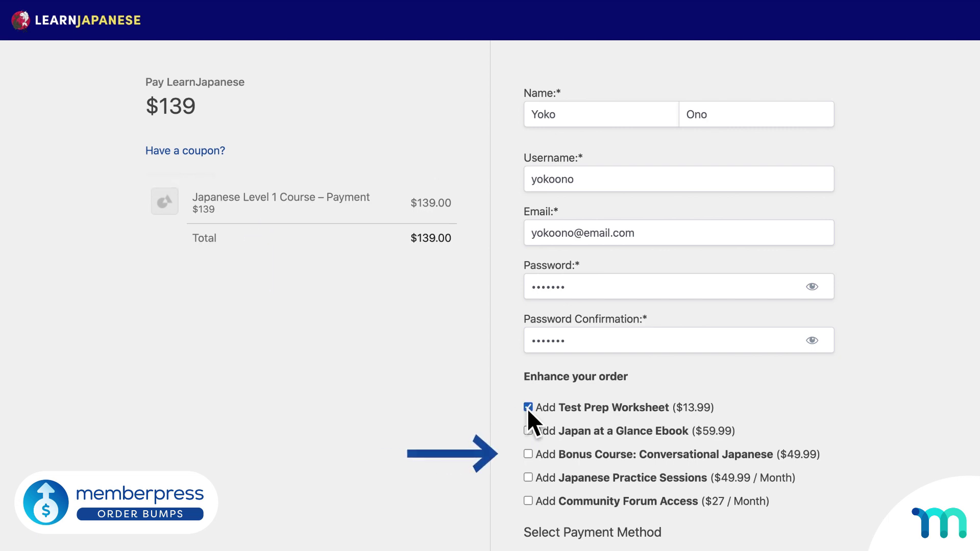
left_click(529, 429)
left_click(528, 454)
left_click(529, 478)
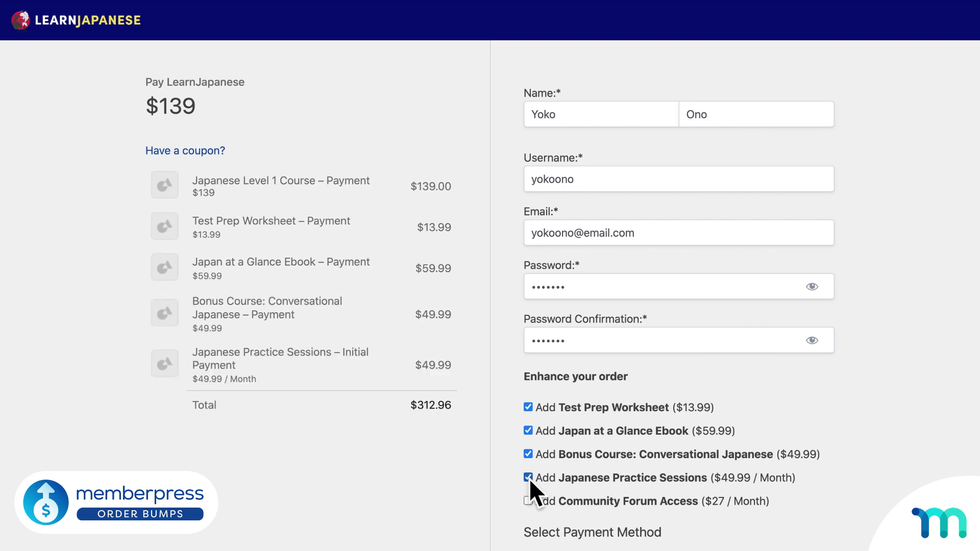
left_click(532, 502)
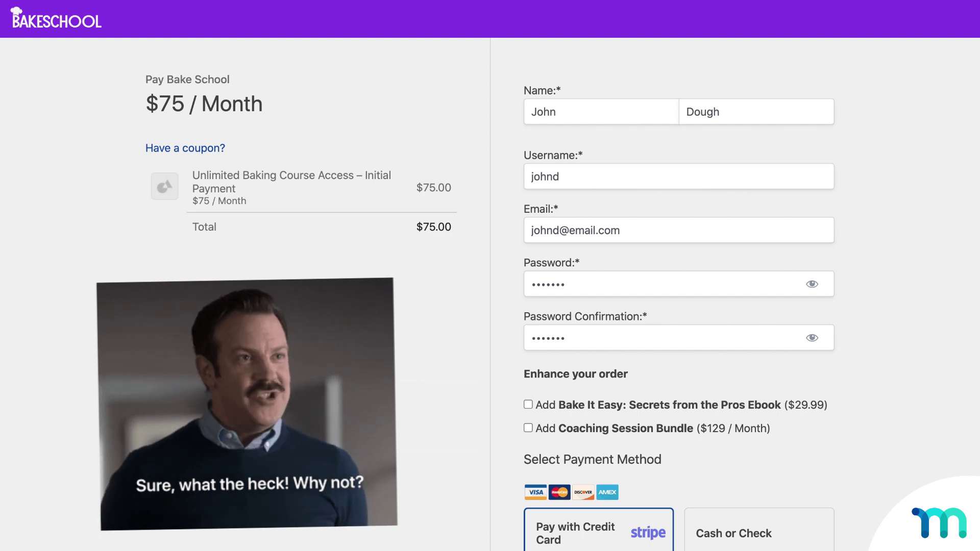
- Tick the Bake It Easy ebook and Coaching Session Bundle order bumps for a $233.99 total
left_click(527, 404)
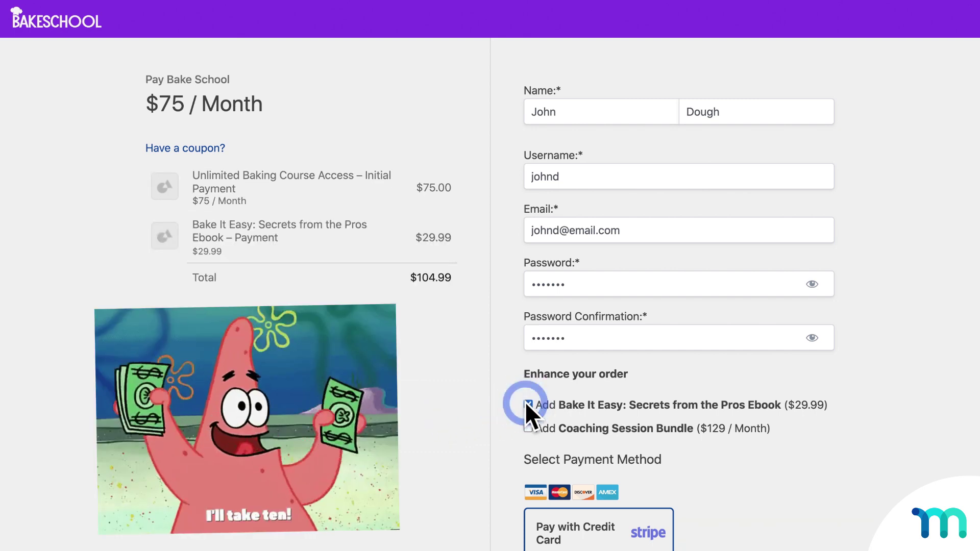
left_click(529, 428)
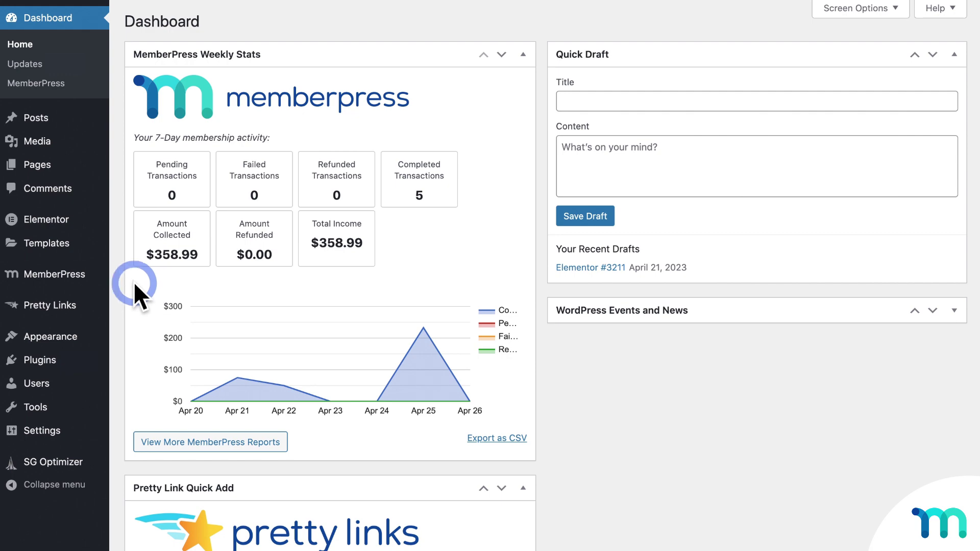
- Install the Order Bumps add-on from MemberPress Add-ons, then go to the Memberships list
mouse_move(86, 284)
left_click(143, 477)
scroll(326, 356, "down", 20)
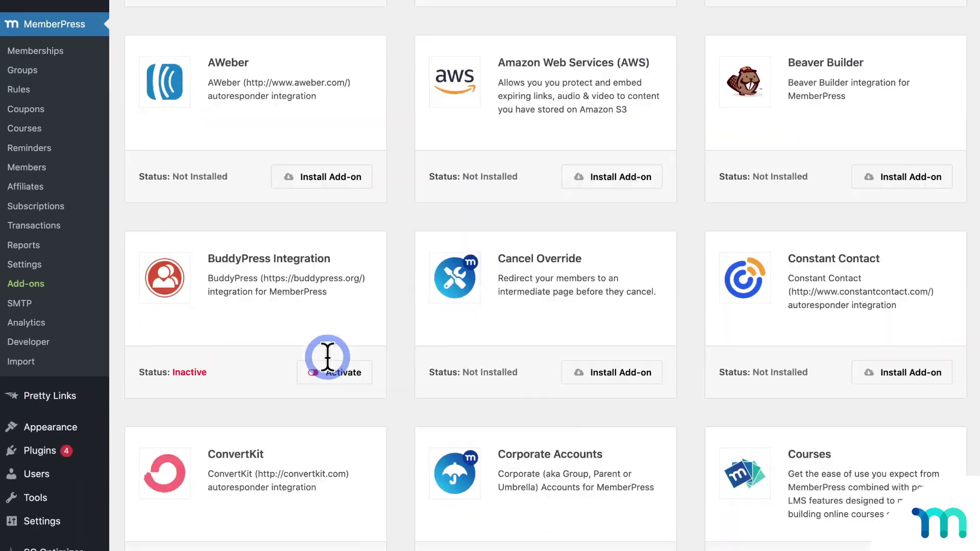
scroll(327, 356, "down", 5)
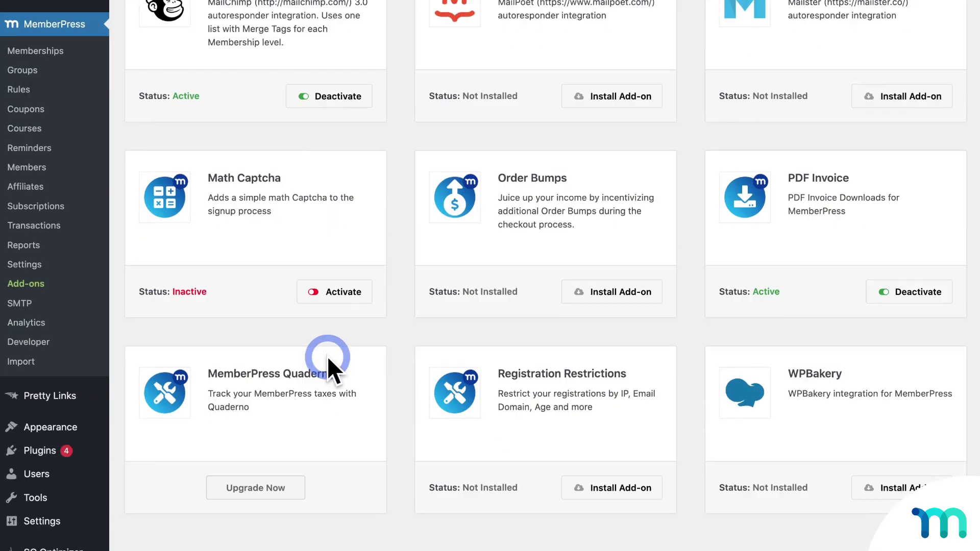
left_click(603, 302)
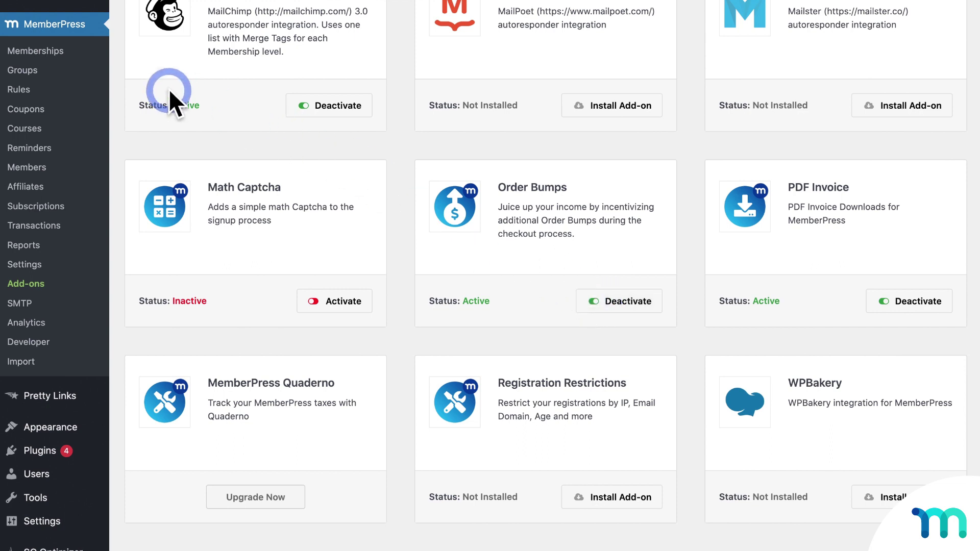
left_click(51, 52)
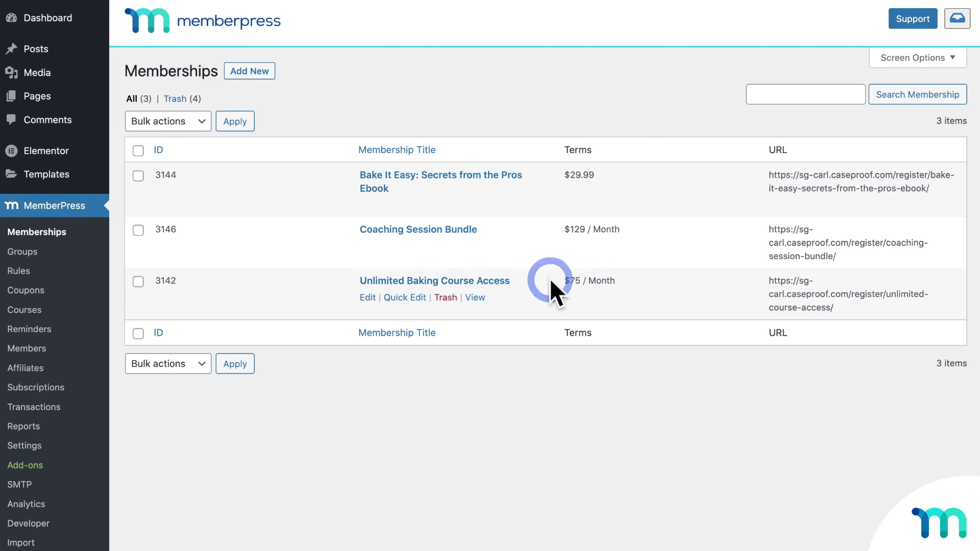
left_click(404, 296)
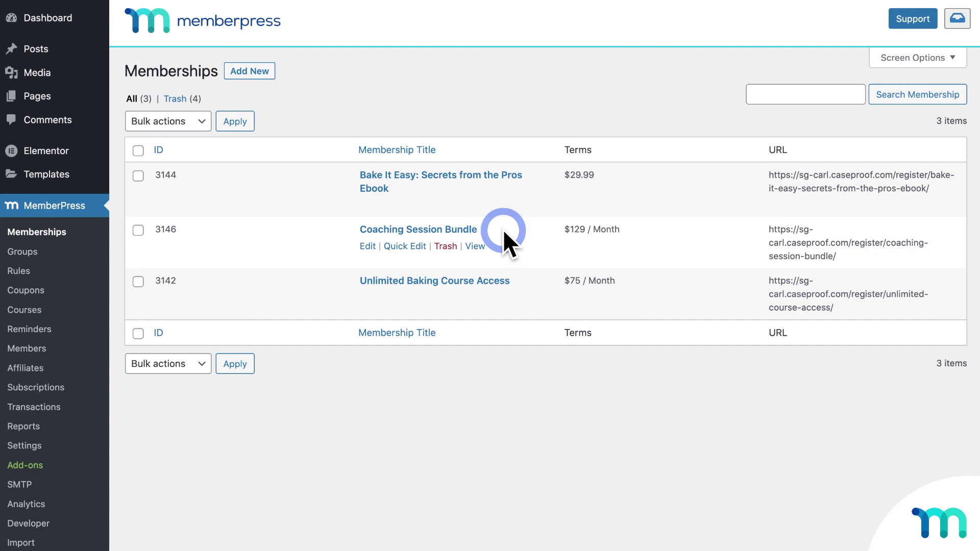
left_click(483, 176)
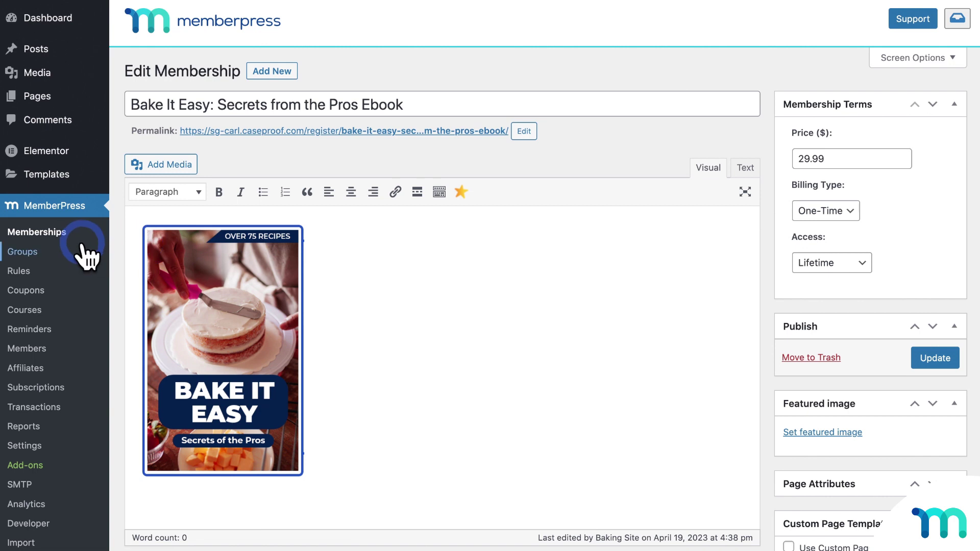
left_click(65, 238)
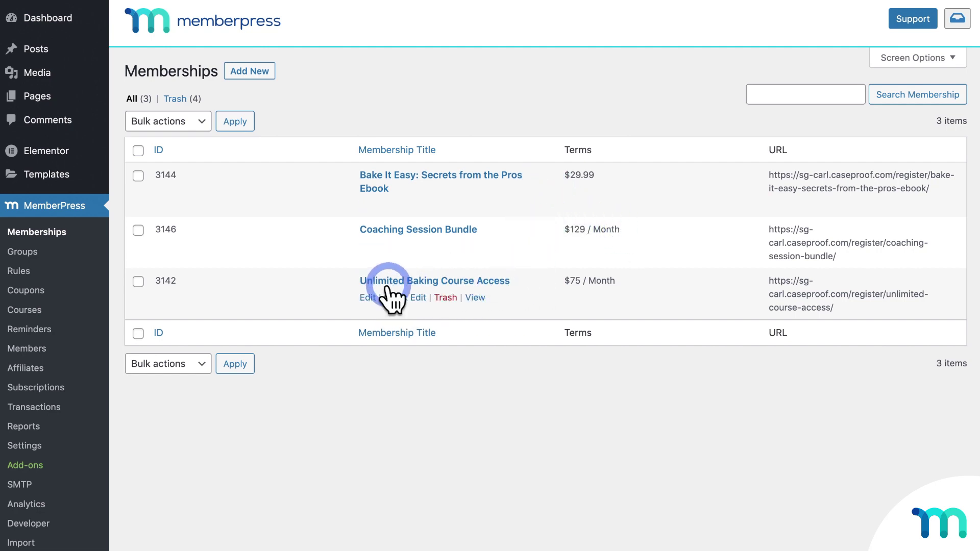
- Edit Unlimited Baking Course Access and bring up its Order Bumps settings
left_click(435, 282)
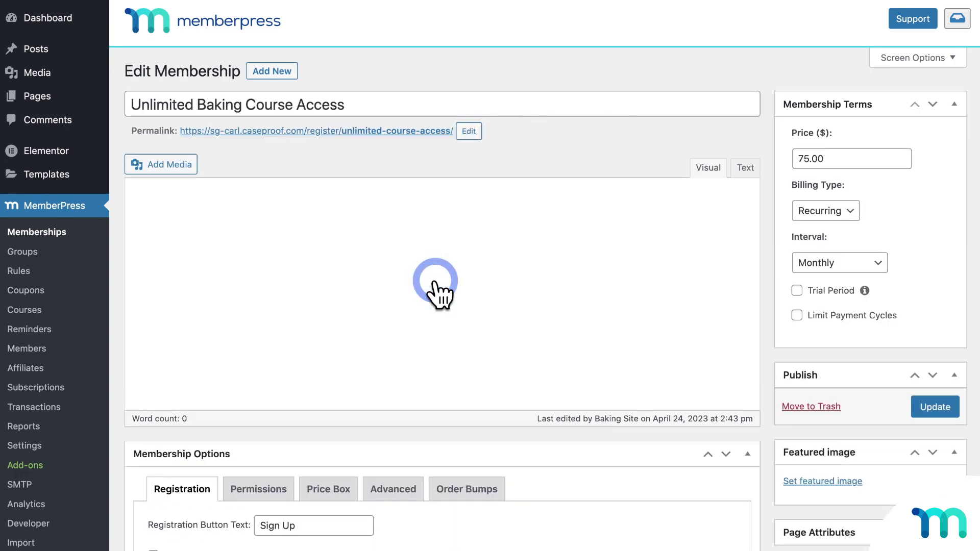
scroll(435, 282, "down", 5)
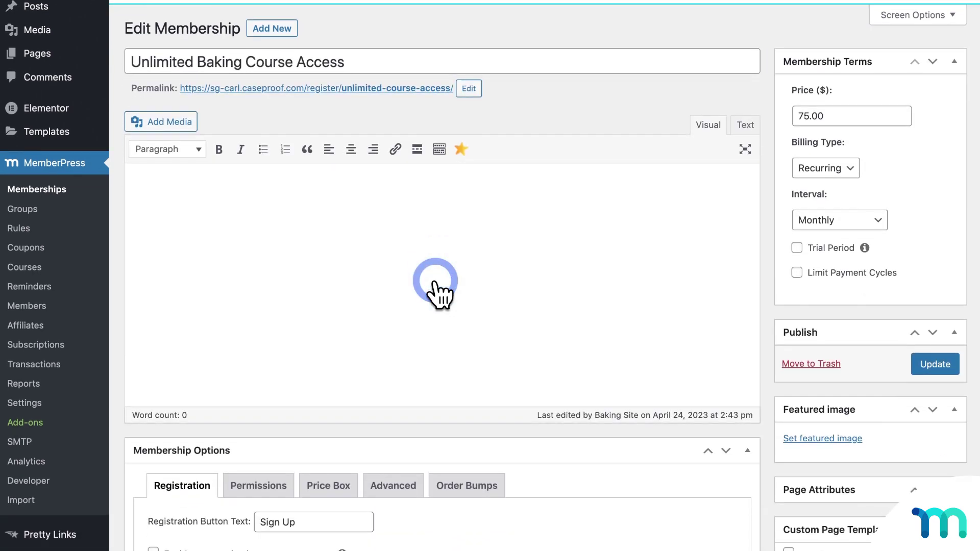
left_click(465, 296)
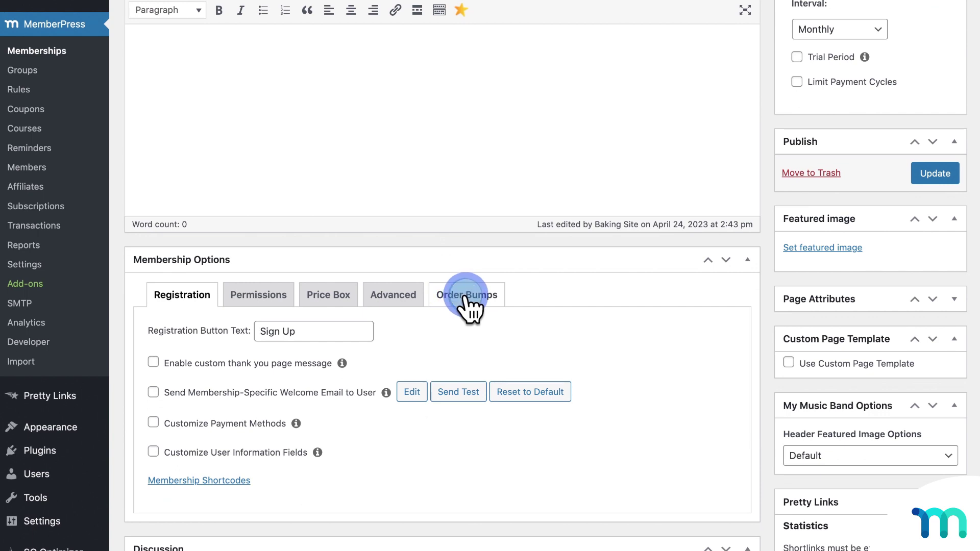
scroll(466, 295, "down", 2)
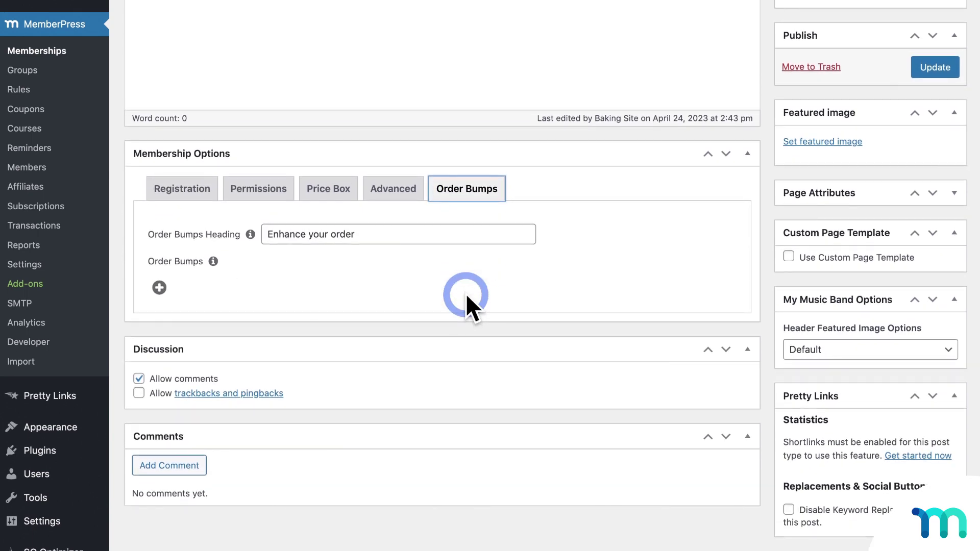
left_click(466, 293)
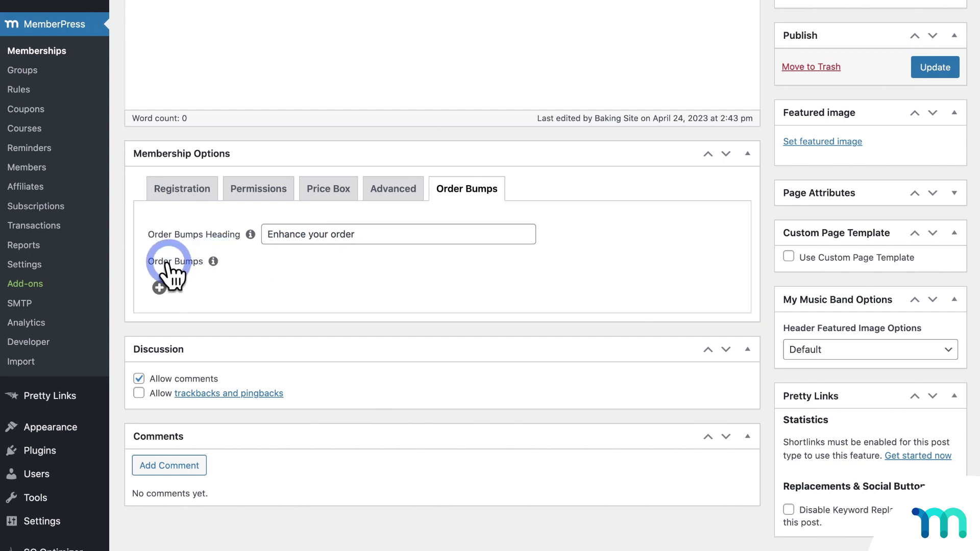
- Add the ebook and Coaching Session Bundle as order bumps, update, and open the site privately
left_click(160, 287)
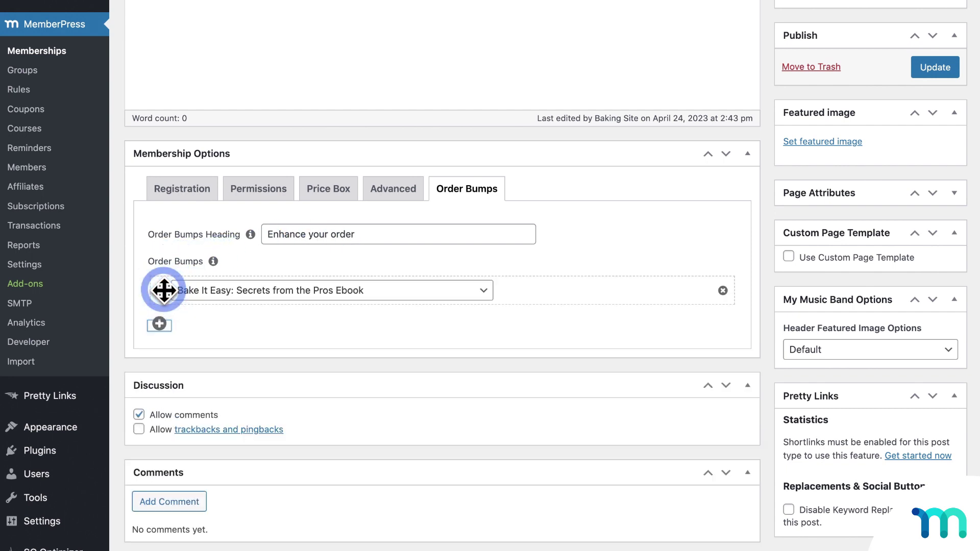
left_click(159, 323)
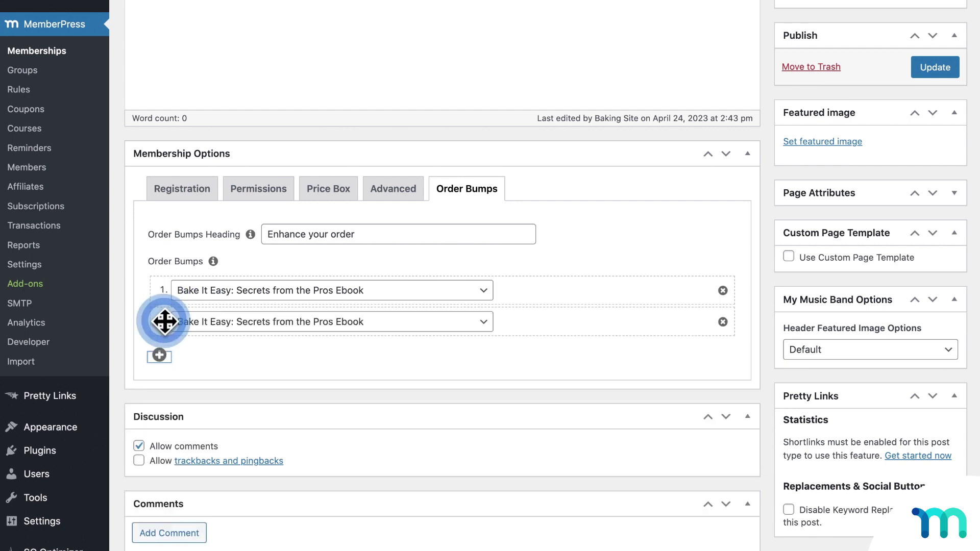
left_click(343, 322)
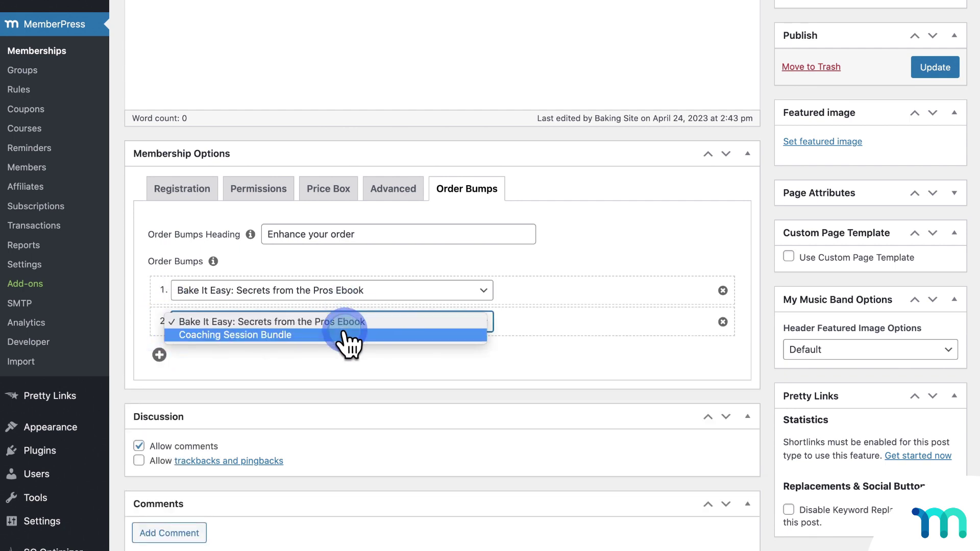
left_click(347, 336)
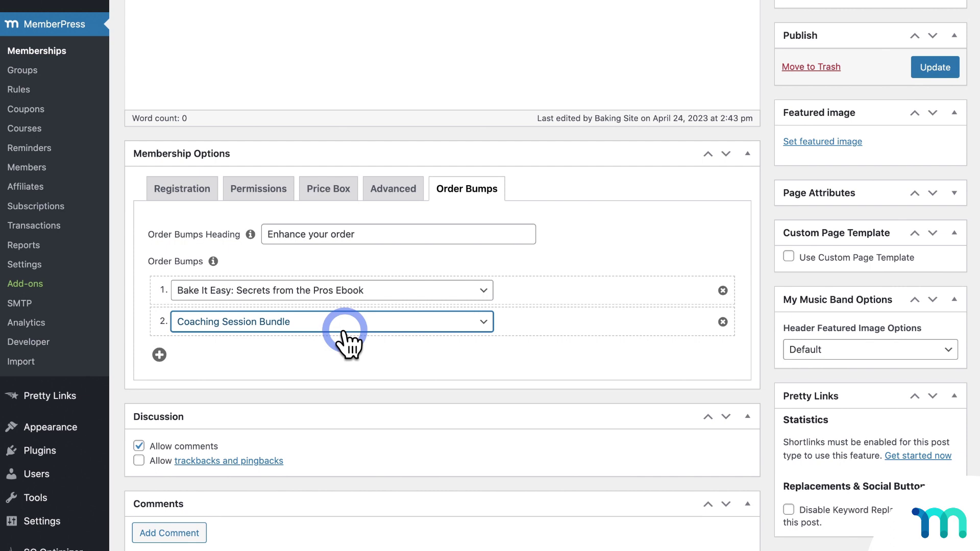
left_click(925, 66)
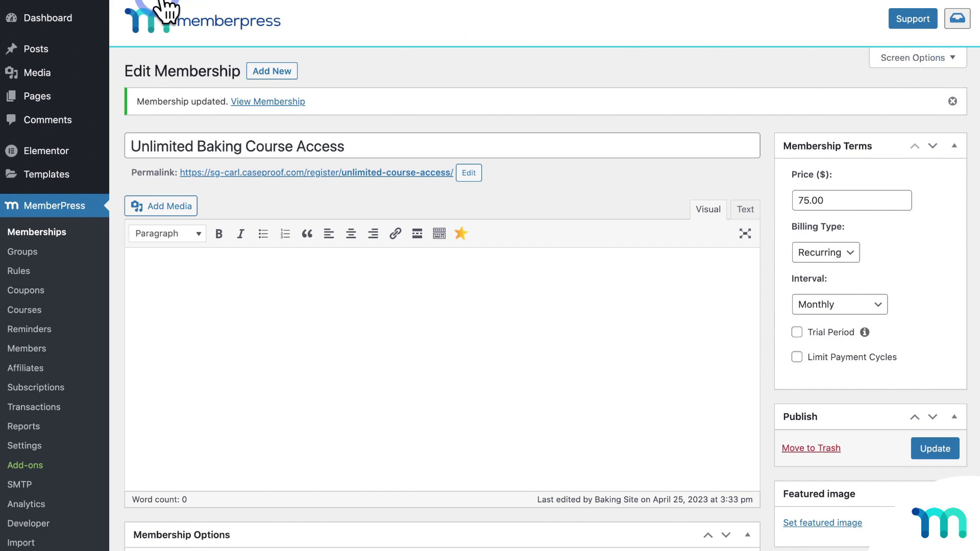
right_click(90, 9)
left_click(151, 38)
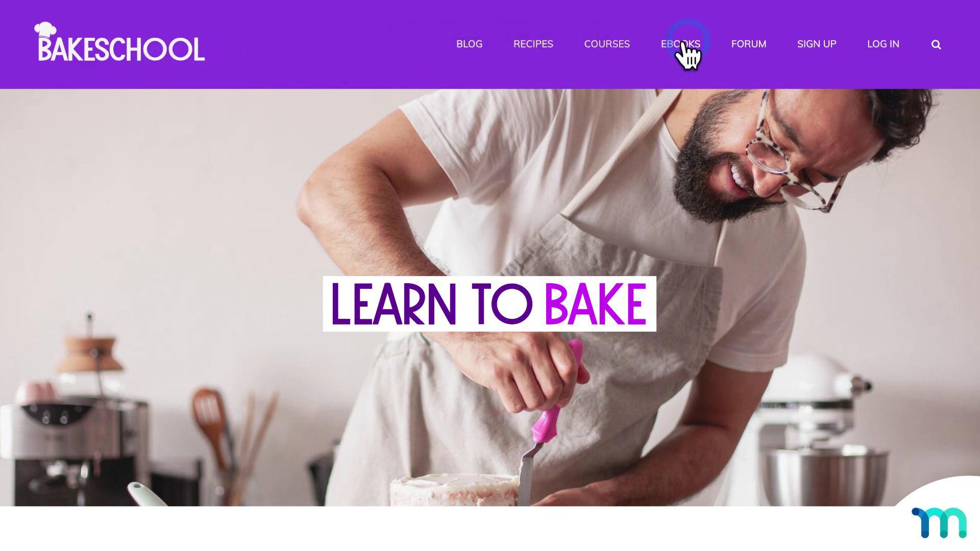
- Go to the BakeSchool sign-up page and start the Unlimited Course Access checkout
left_click(805, 37)
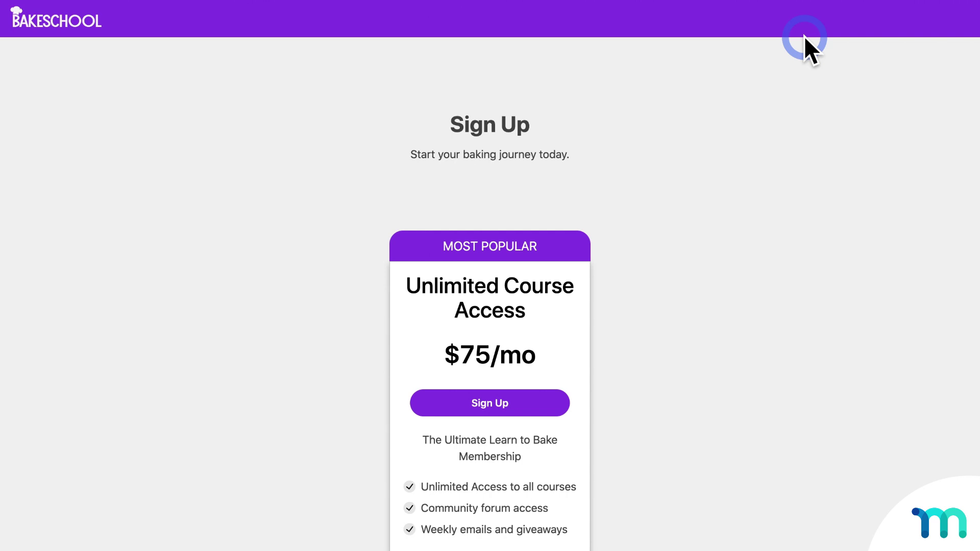
left_click(502, 403)
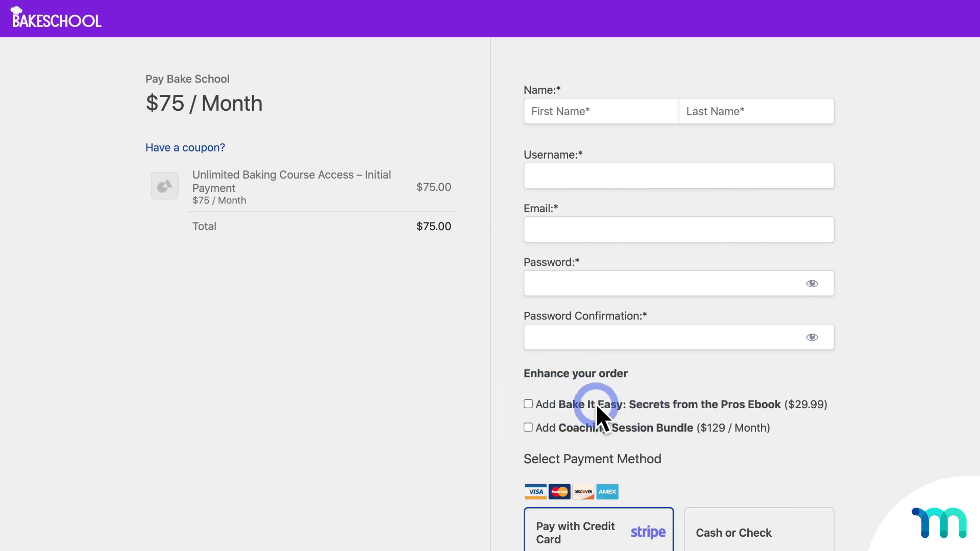
left_click(531, 404)
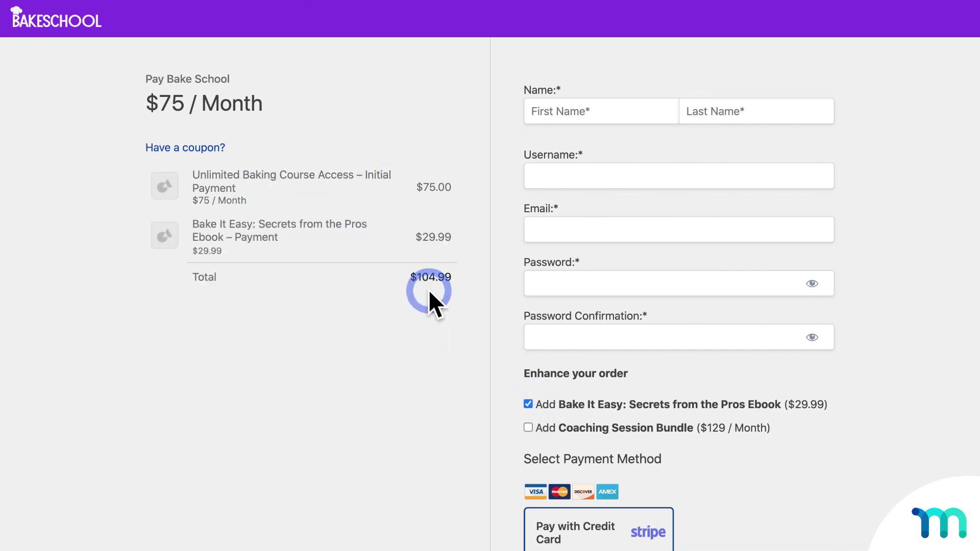
left_click(528, 427)
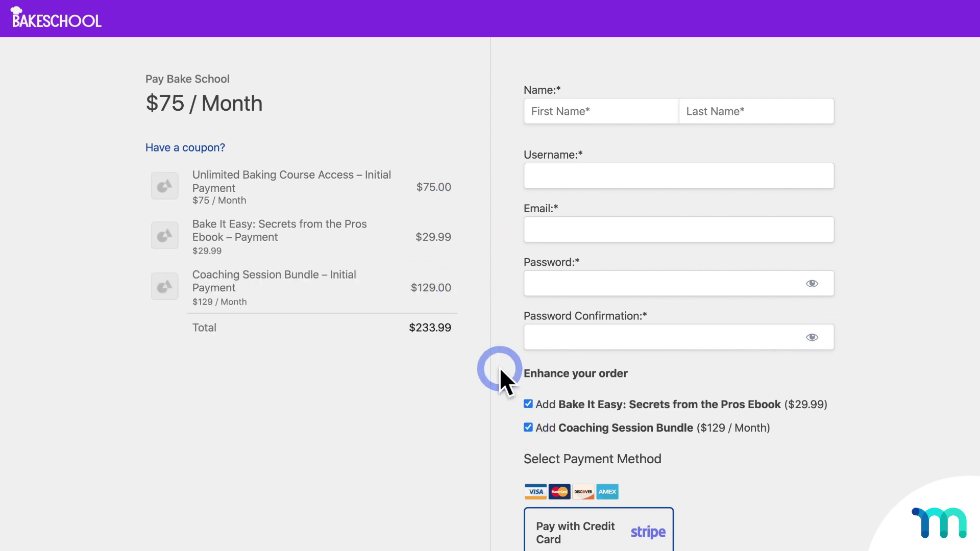
left_click(528, 427)
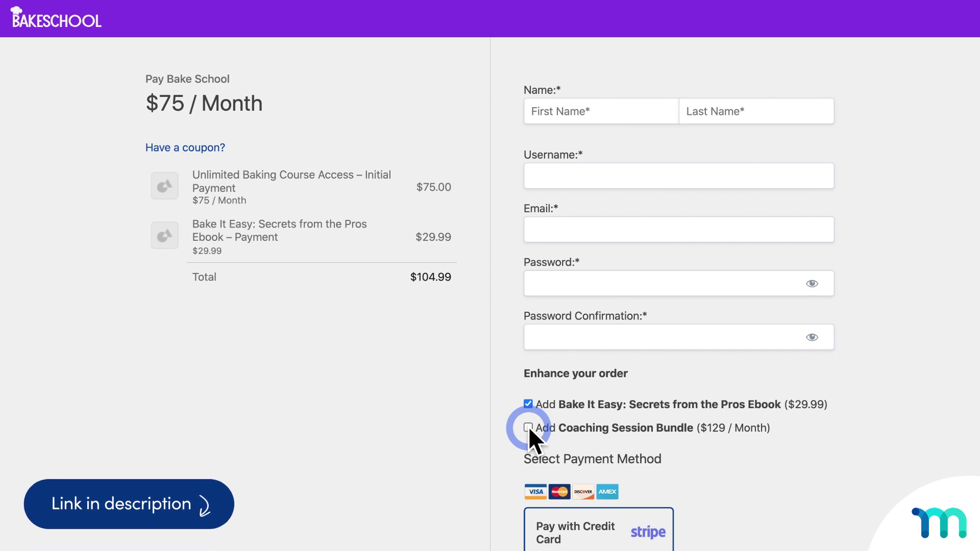
left_click(528, 405)
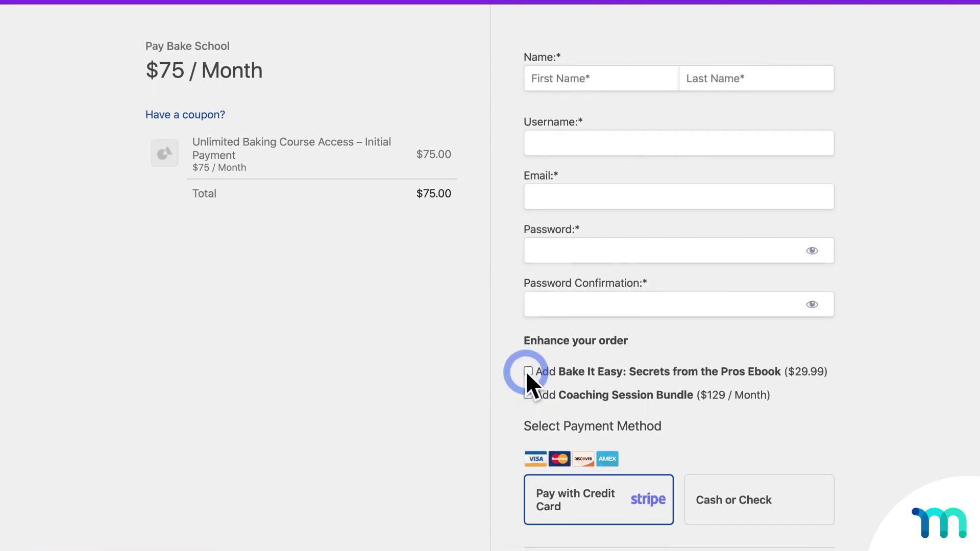
- Test the ebook bump with credit card, then with Cash or Check, dismissing the Stripe notice
left_click(573, 500)
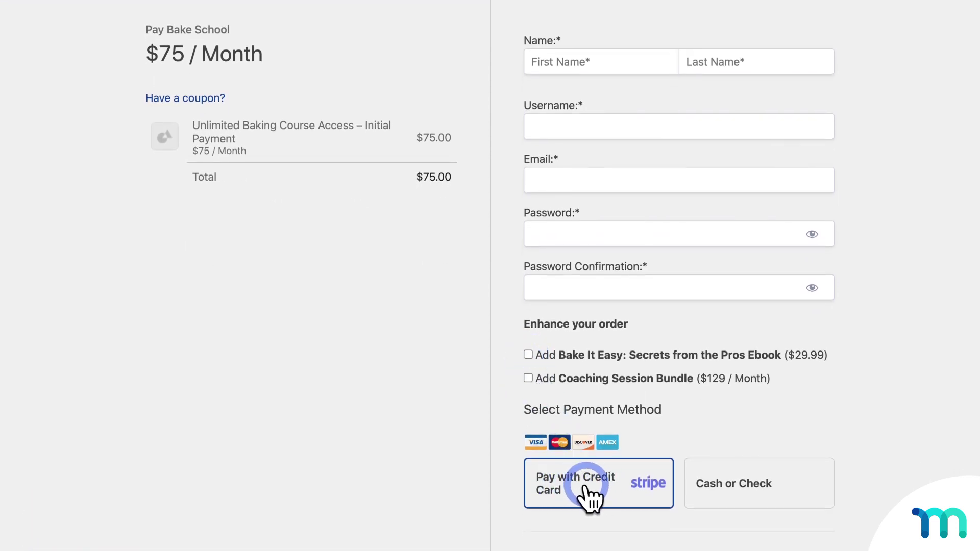
left_click(529, 354)
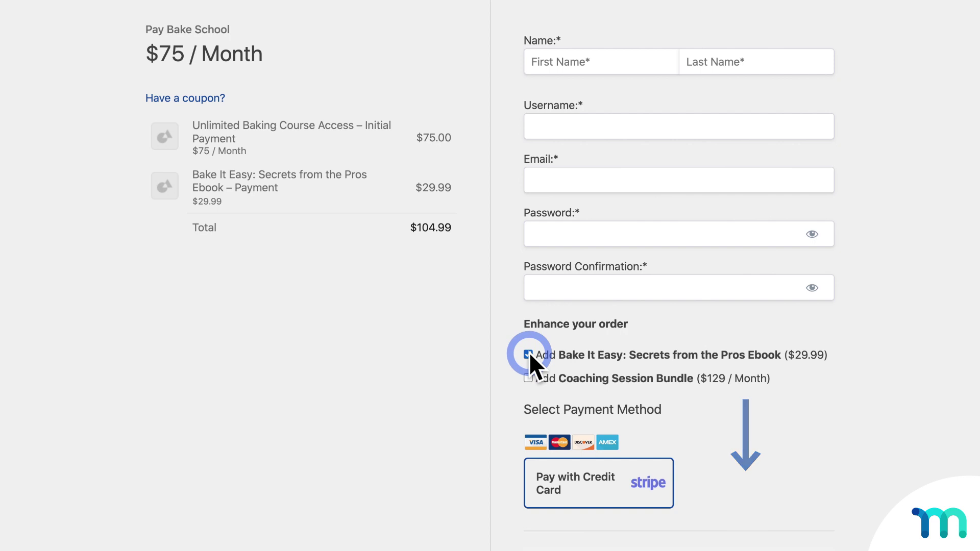
left_click(528, 354)
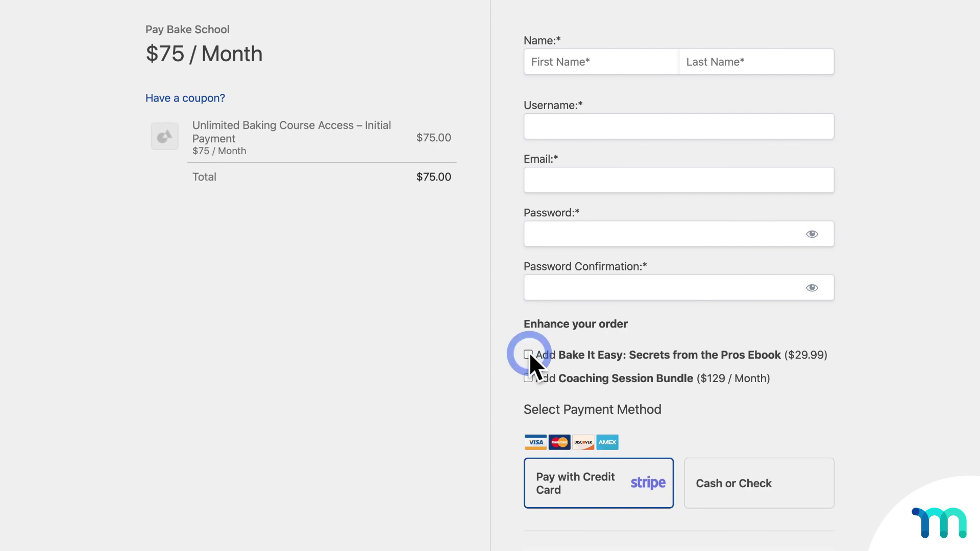
left_click(772, 490)
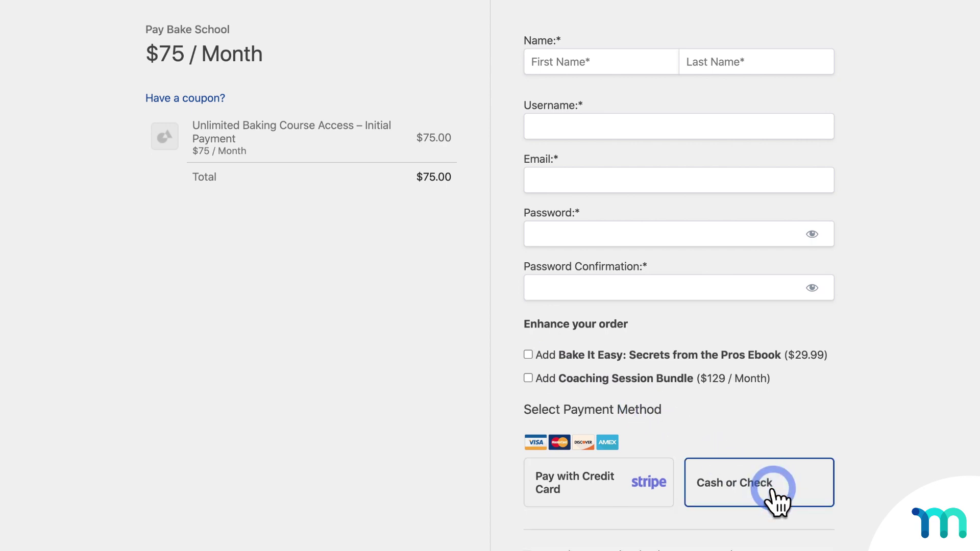
left_click(531, 352)
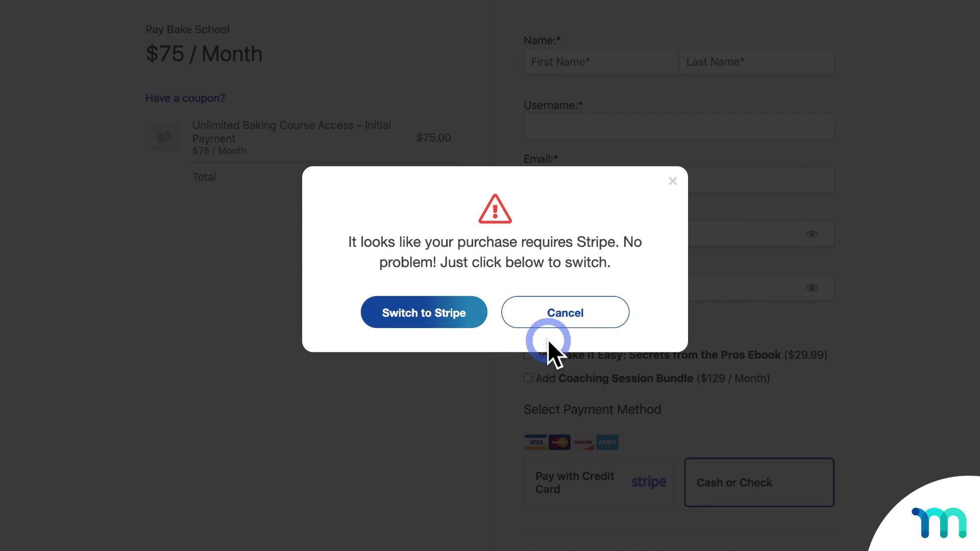
left_click(568, 322)
- Return to credit card payment and add the ebook and Coaching Session Bundle
left_click(644, 475)
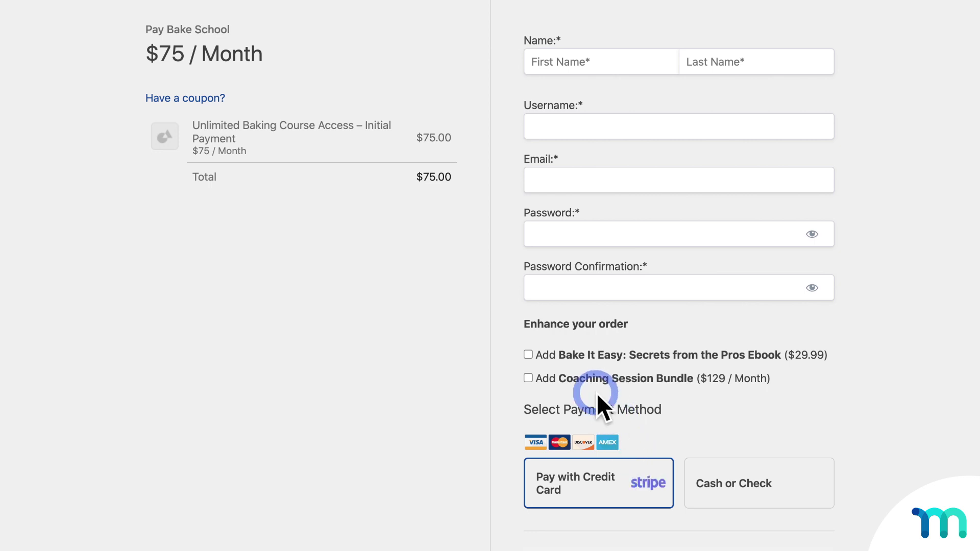
left_click(559, 354)
left_click(559, 378)
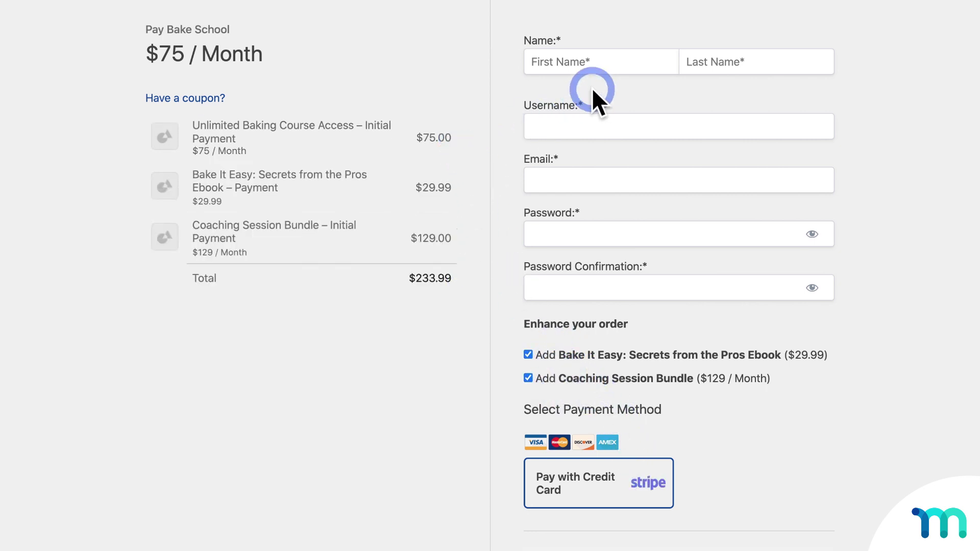
- Fill in the buyer's first and last name, username, e-mail and password with confirmation
left_click(615, 66)
type("John")
key("Tab")
type("Dough")
key("Tab")
type("johndough55")
key("Tab")
type("johndough55@email.com")
key("Tab")
type("password")
key("Tab")
type("password")
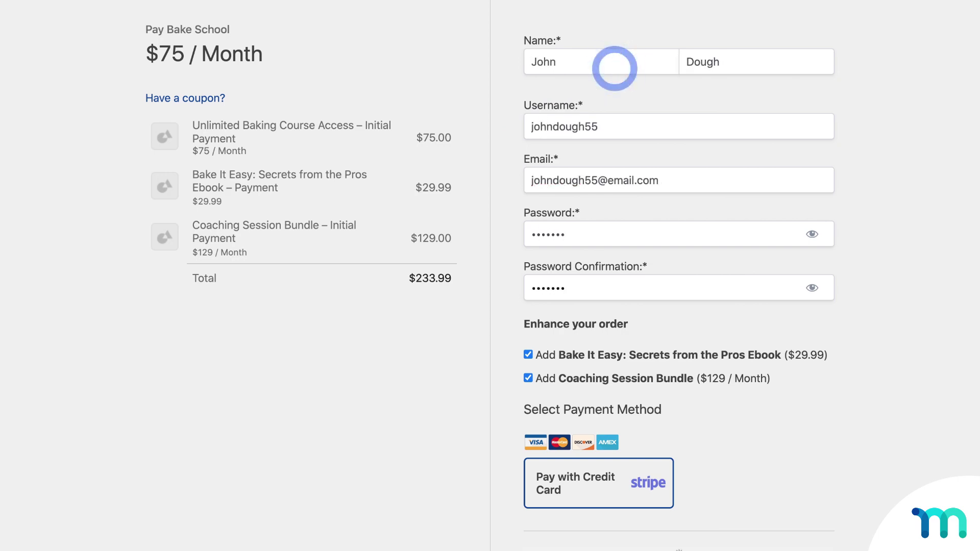
scroll(689, 168, "down", 10)
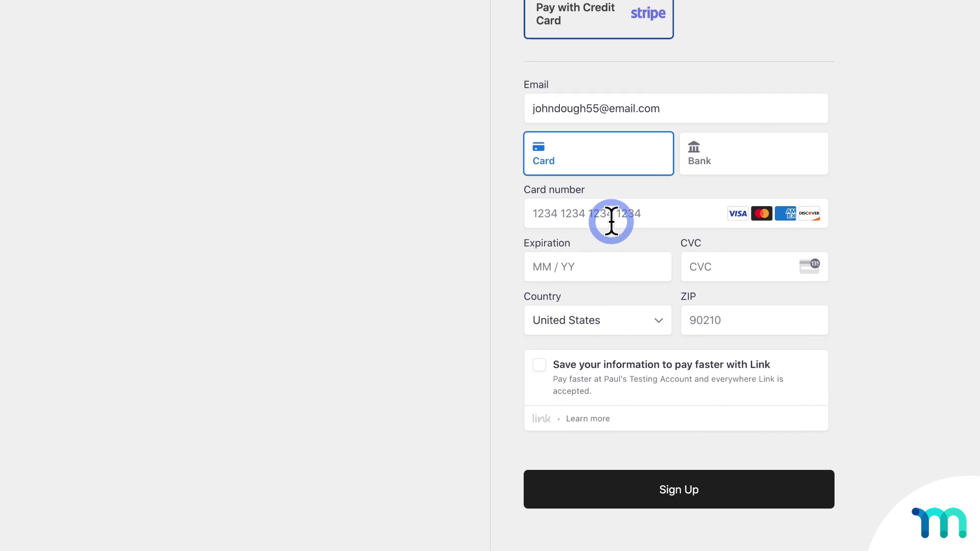
- Enter the Stripe test card number, expiry, CVC and ZIP code, then submit the sign-up
left_click(611, 216)
type("42424242424242421124902")
left_click(715, 321)
type("90210")
left_click(681, 498)
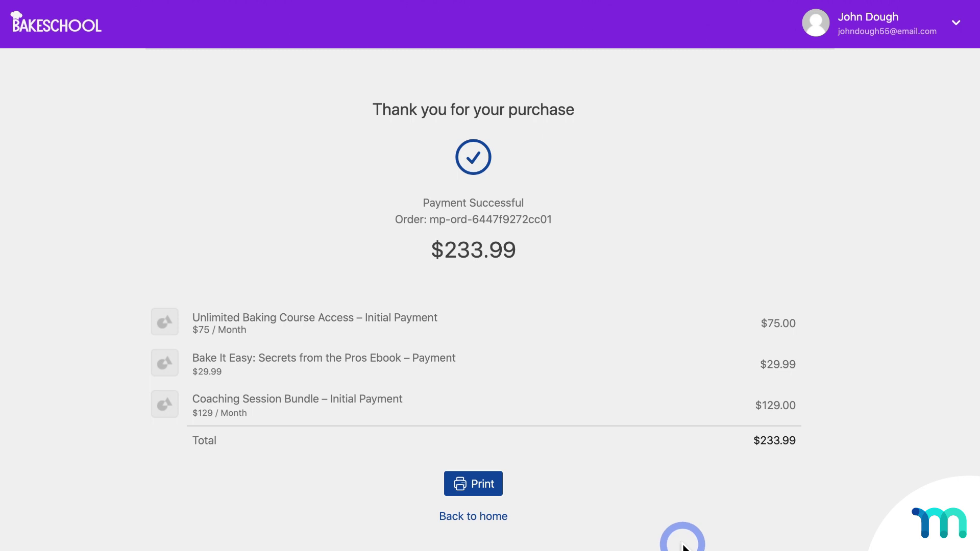
- Open the member's account page and review the Subscriptions list
left_click(963, 31)
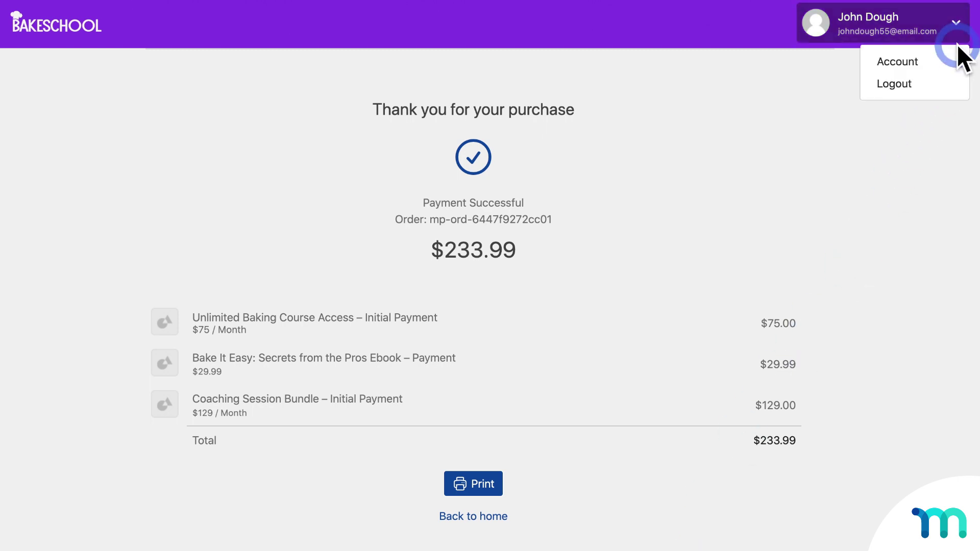
left_click(944, 62)
left_click(90, 126)
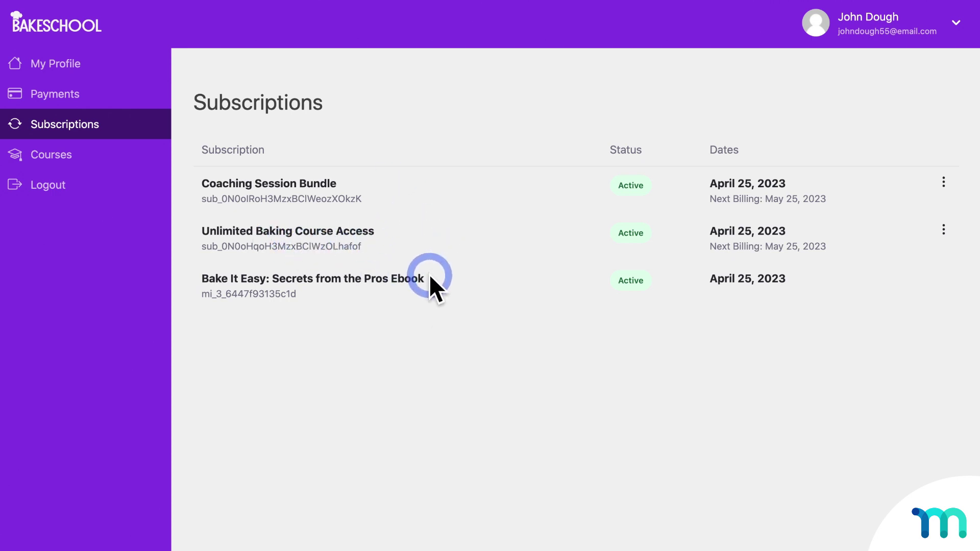
- Review the Payments list and open the coaching bundle and course access payment menus
left_click(84, 100)
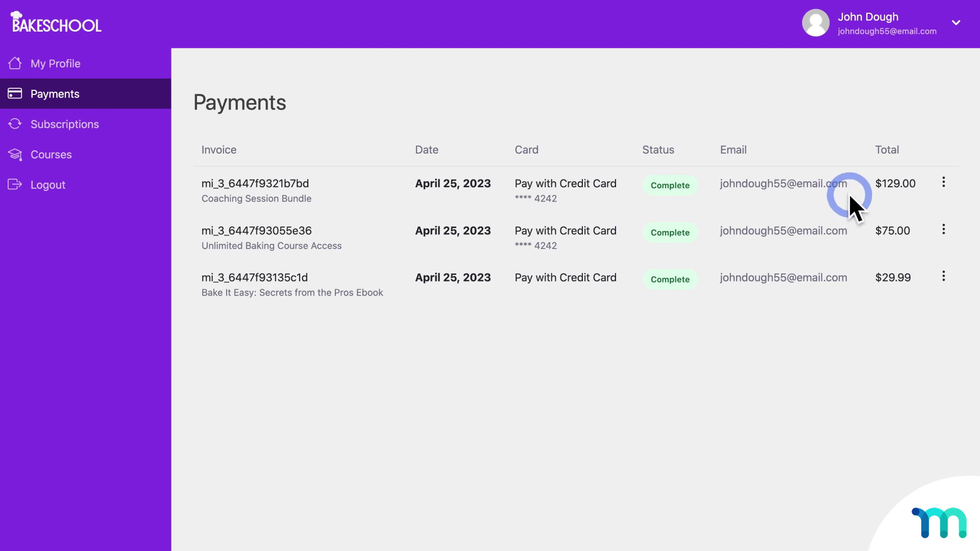
left_click(946, 188)
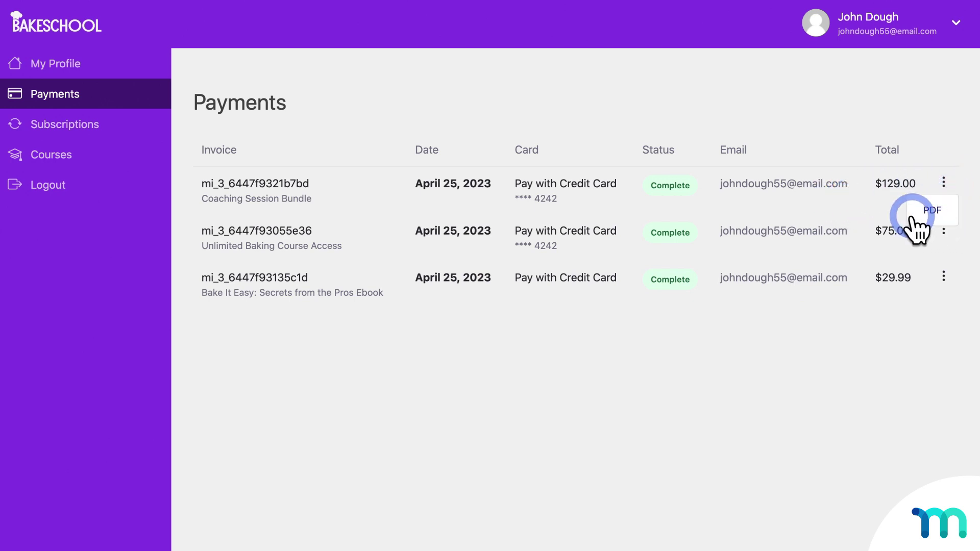
left_click(943, 233)
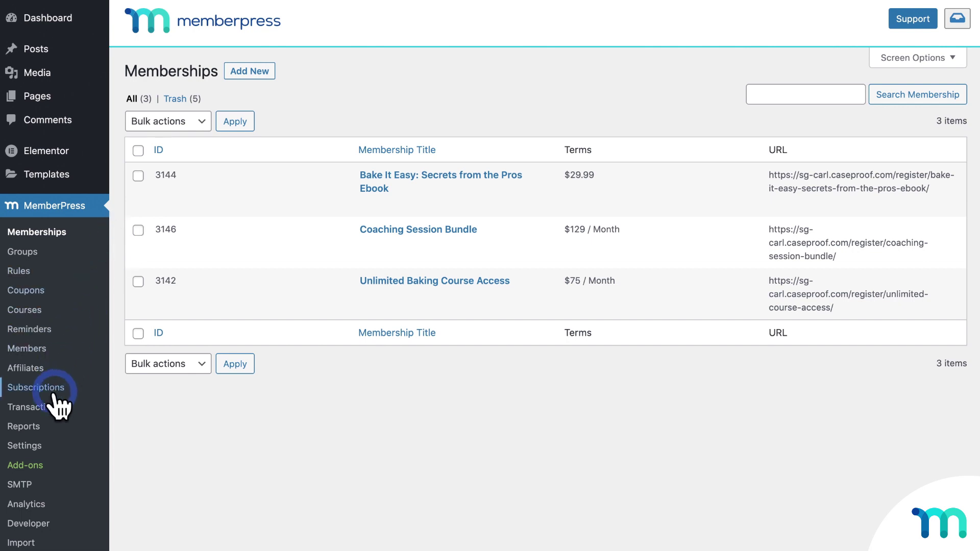
- Open MemberPress Transactions and check the coaching bundle's subscription record, then return
left_click(34, 407)
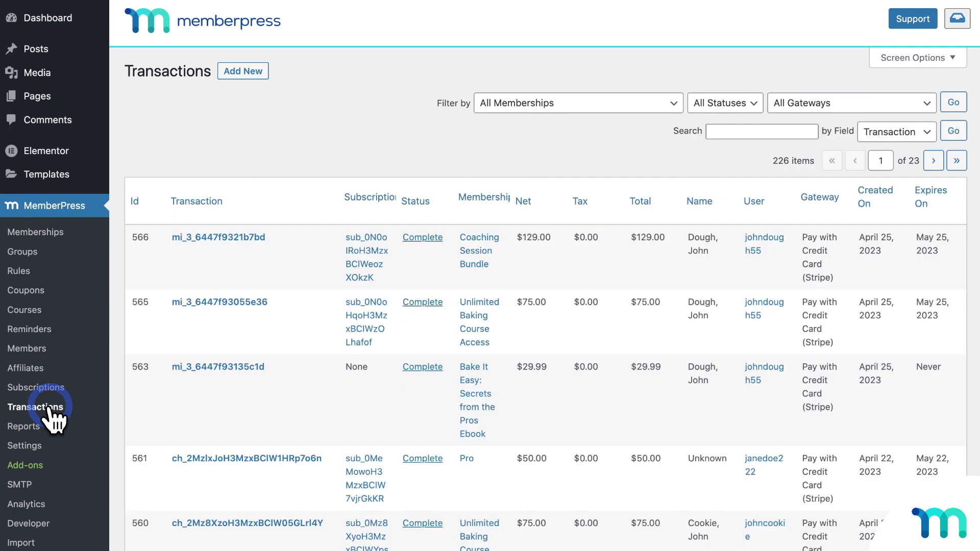
mouse_move(355, 380)
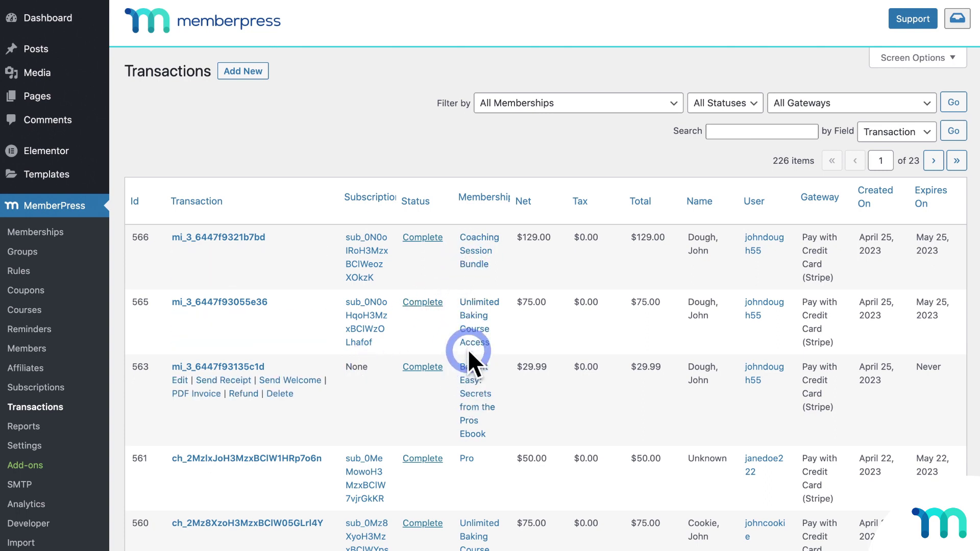
left_click(363, 251)
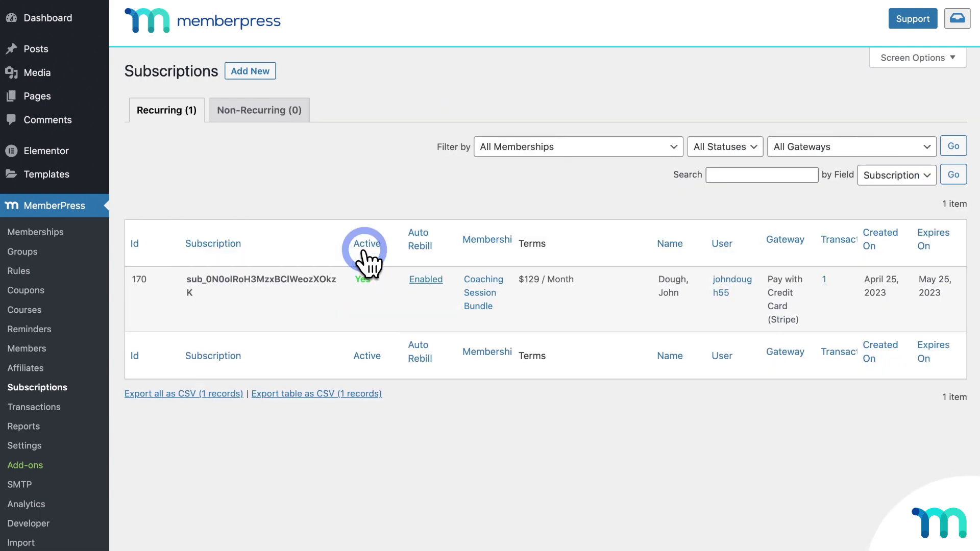
left_click(51, 406)
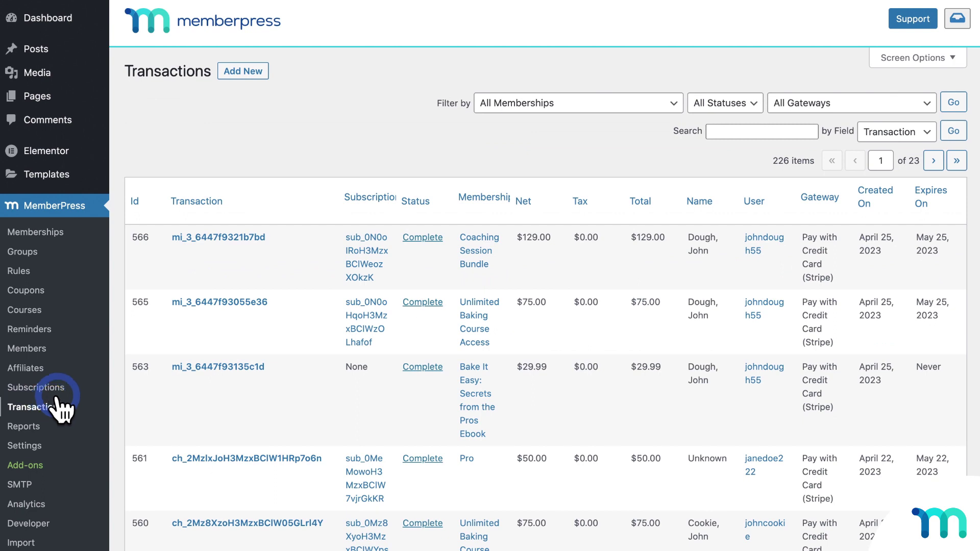
- Copy the coaching payment's gateway transaction ID and search Transactions for it
mouse_move(216, 239)
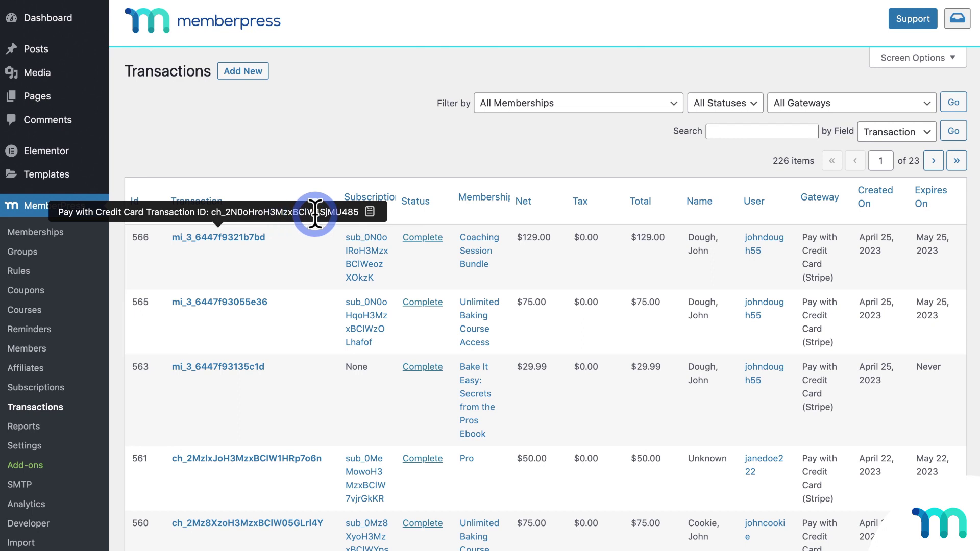
left_click(370, 212)
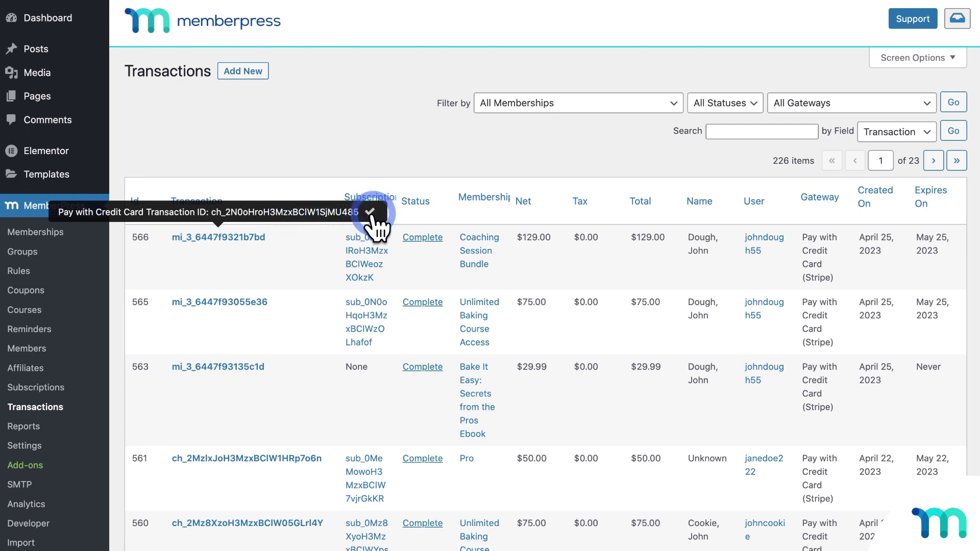
left_click(724, 131)
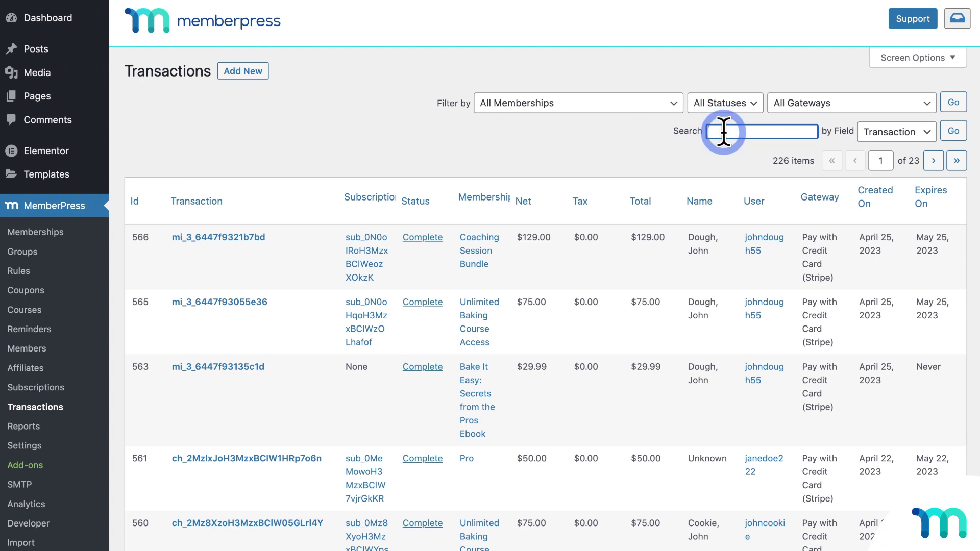
key("ctrl+v")
left_click(953, 132)
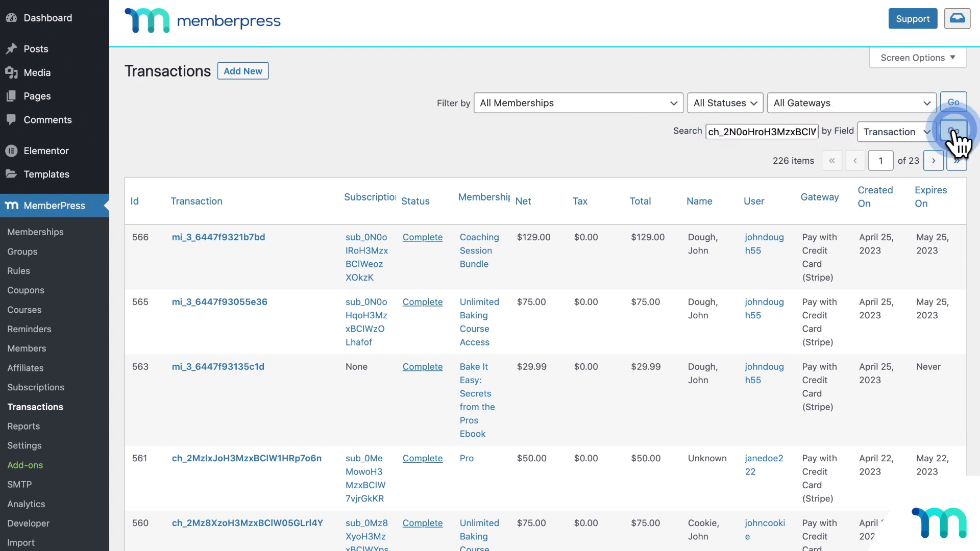
left_click(736, 148)
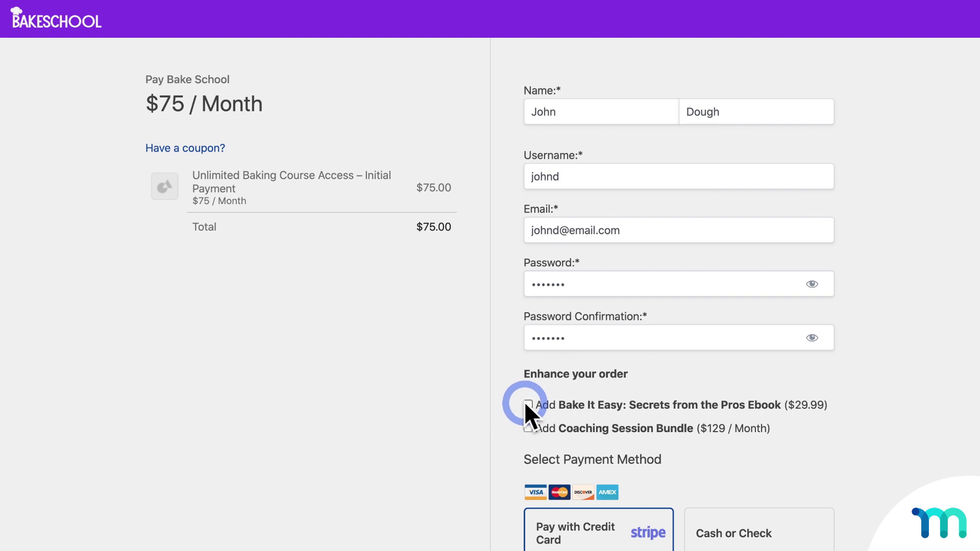
- Add the Bake It Easy ebook and Coaching Session Bundle bumps, bringing the total to $233.99
left_click(528, 404)
left_click(529, 428)
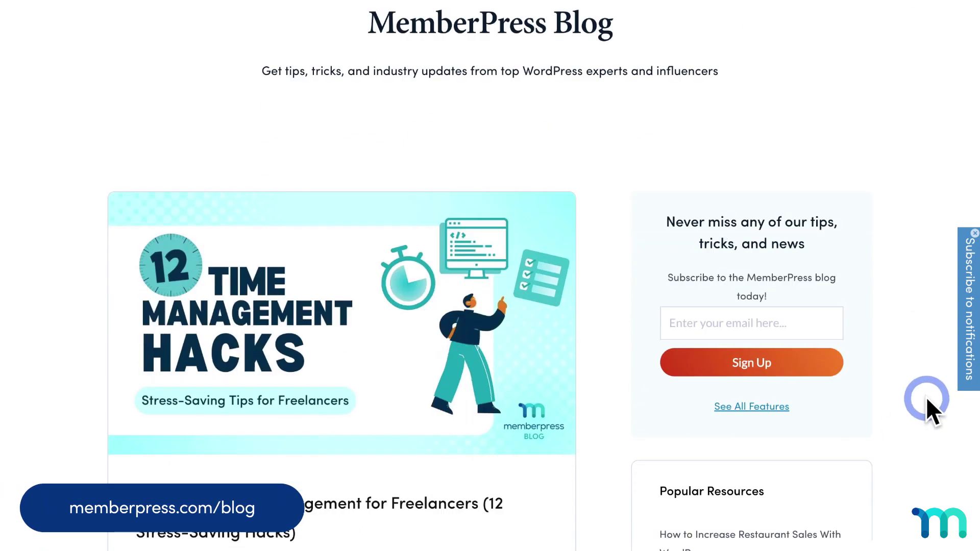
scroll(924, 397, "down", 15)
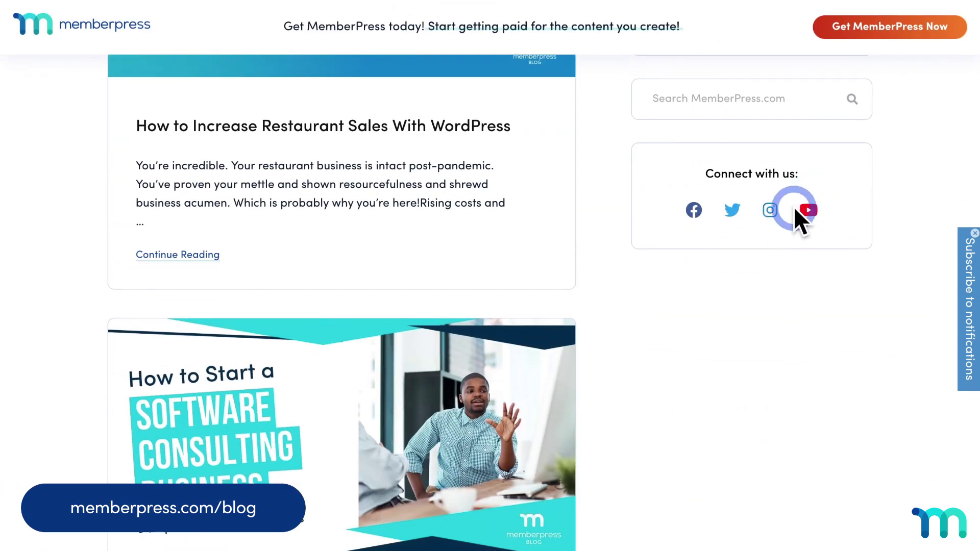